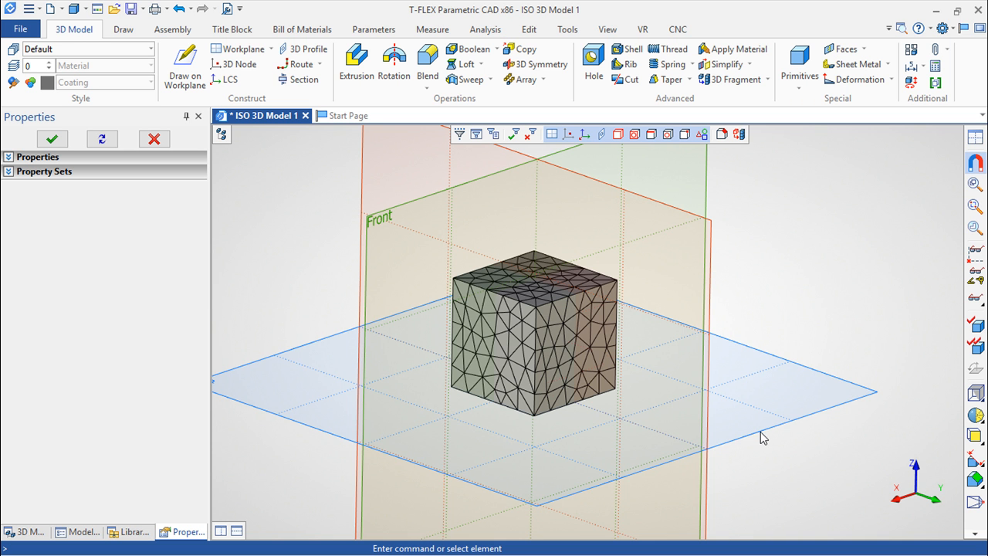
{"action": "right_click_drag", "start_coordinate": [722, 488], "coordinate": [771, 497]}
{"action": "right_click_drag", "start_coordinate": [767, 257], "coordinate": [775, 254]}
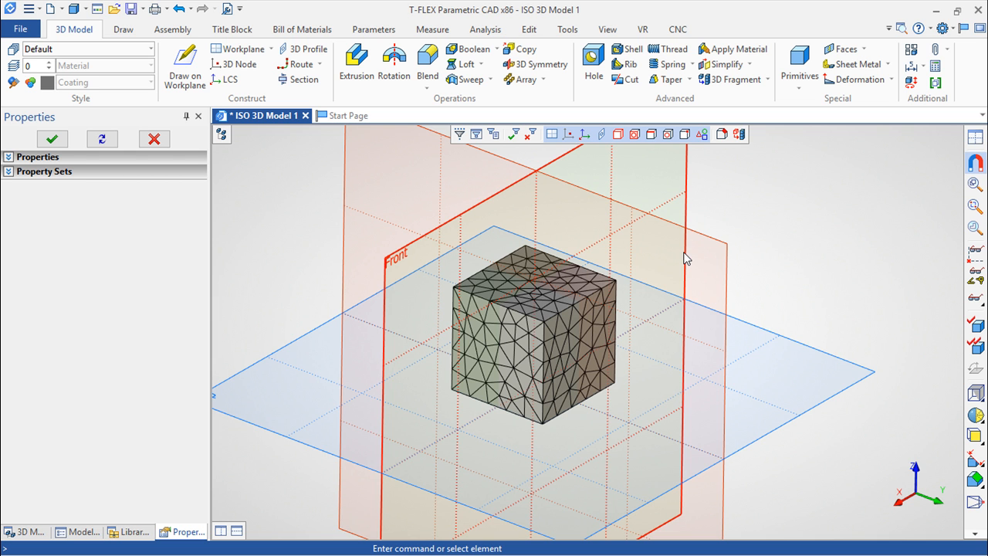
{"action": "left_click", "coordinate": [685, 258]}
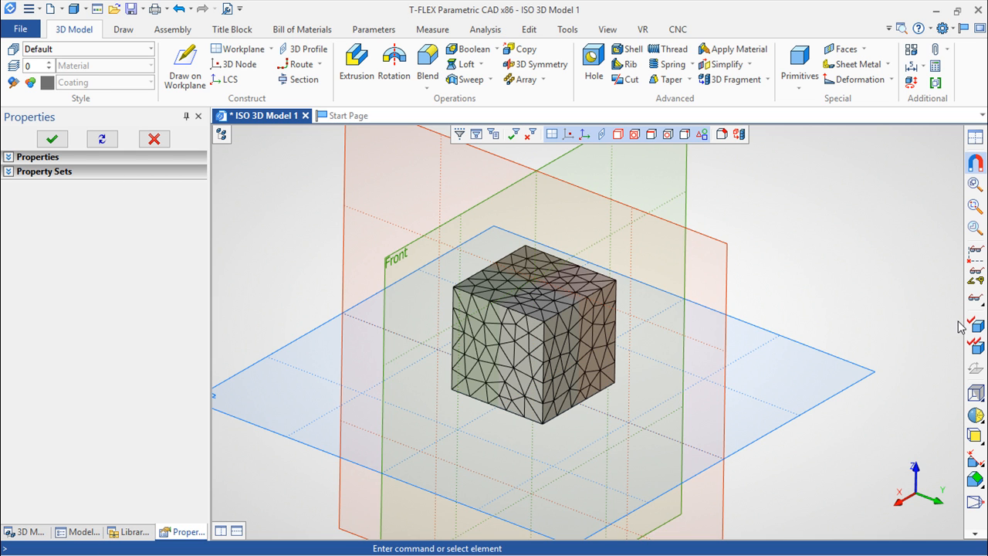
{"action": "mouse_move", "coordinate": [837, 282]}
{"action": "right_mouse_down"}
{"action": "mouse_move", "coordinate": [812, 292]}
{"action": "mouse_move", "coordinate": [836, 276]}
{"action": "right_mouse_up"}
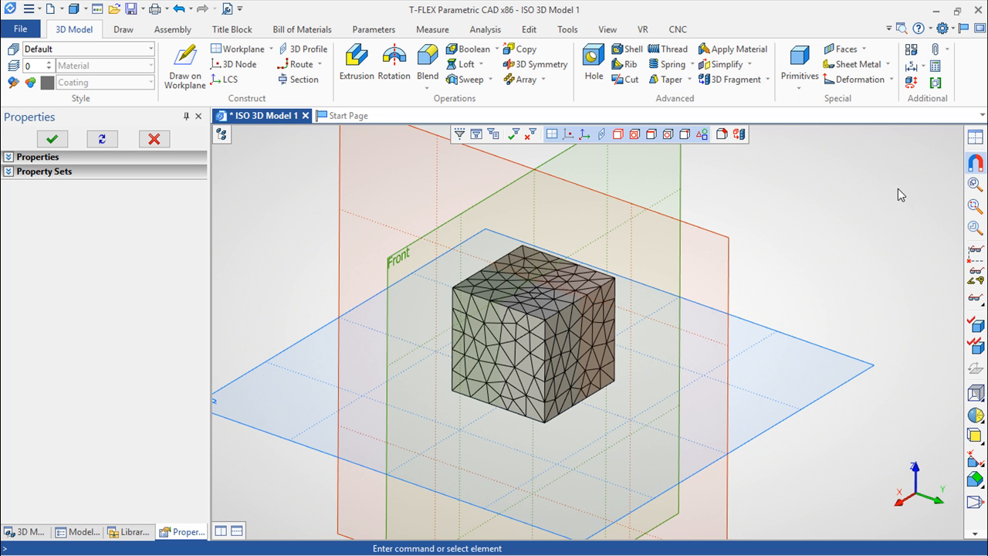
{"action": "right_click_drag", "start_coordinate": [845, 294], "coordinate": [854, 314]}
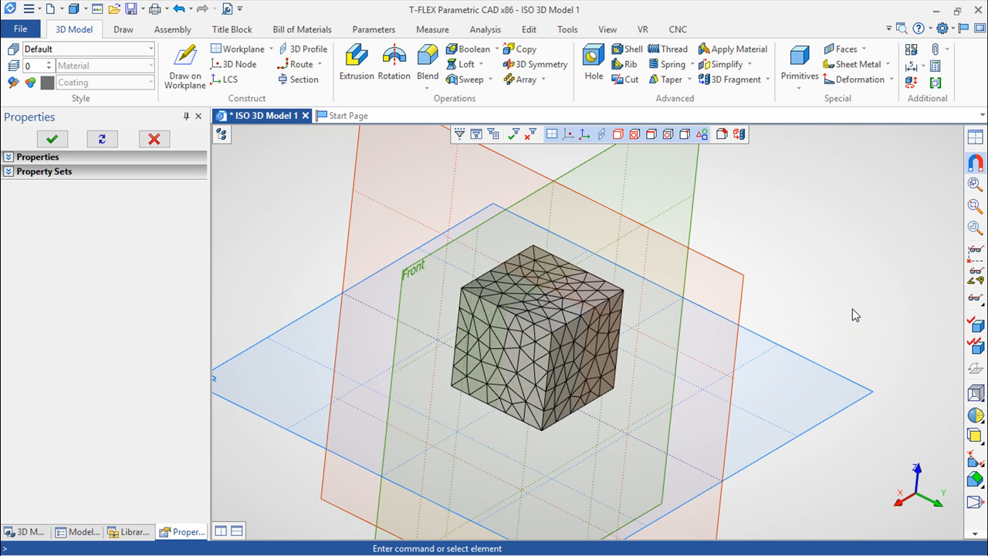
{"action": "middle_click_drag", "start_coordinate": [850, 278], "coordinate": [850, 269]}
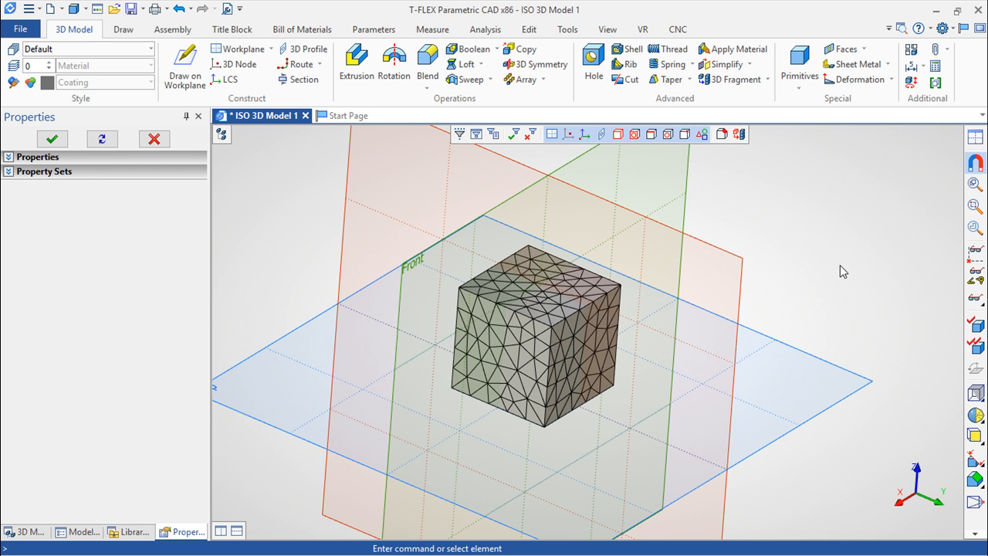
{"action": "left_click_drag", "start_coordinate": [825, 278], "coordinate": [842, 247]}
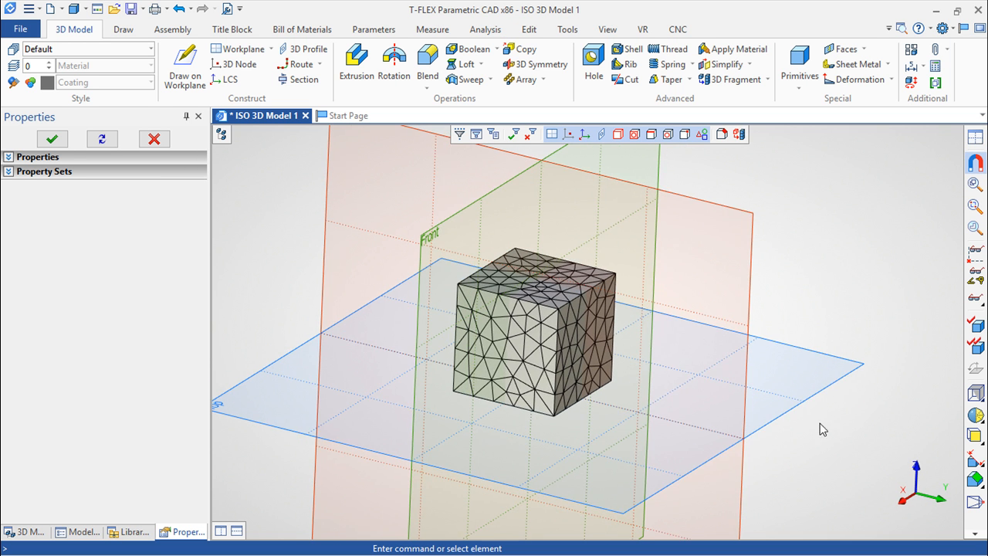
{"action": "left_click_drag", "start_coordinate": [820, 423], "coordinate": [806, 439]}
{"action": "mouse_move", "coordinate": [811, 290]}
{"action": "left_mouse_down"}
{"action": "mouse_move", "coordinate": [772, 286]}
{"action": "mouse_move", "coordinate": [781, 272]}
{"action": "mouse_move", "coordinate": [758, 280]}
{"action": "mouse_move", "coordinate": [779, 275]}
{"action": "mouse_move", "coordinate": [759, 271]}
{"action": "left_mouse_up"}
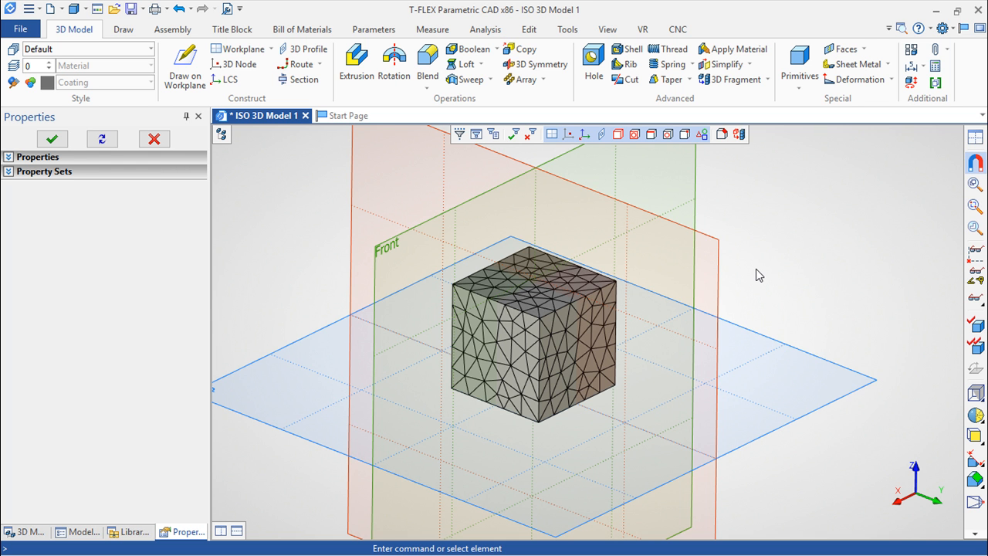
{"action": "mouse_move", "coordinate": [816, 264]}
{"action": "left_mouse_down"}
{"action": "mouse_move", "coordinate": [803, 280]}
{"action": "mouse_move", "coordinate": [810, 267]}
{"action": "left_mouse_up"}
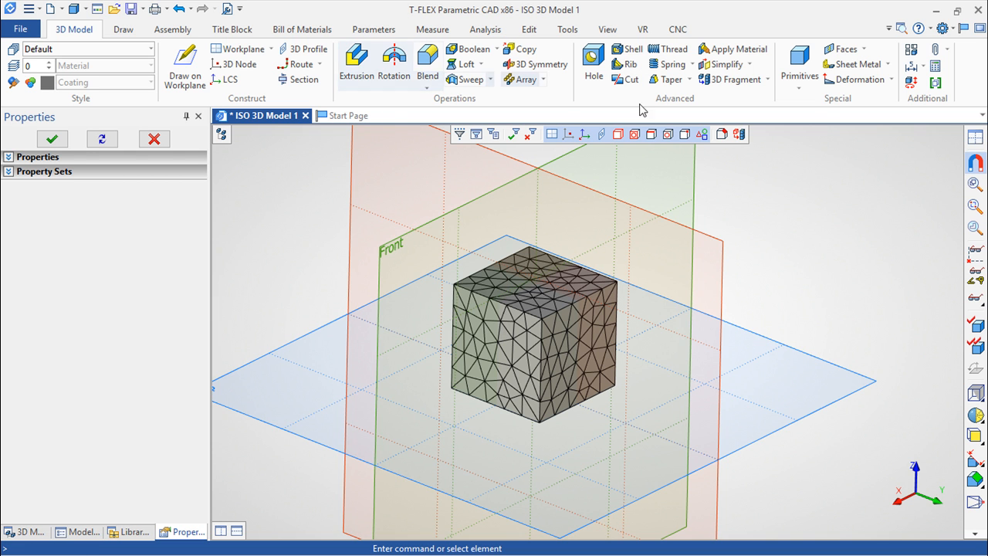
Step: Show the model tree, review the basic material choices in Body_1's box parameters, and close them without changes
{"action": "left_click", "coordinate": [222, 135]}
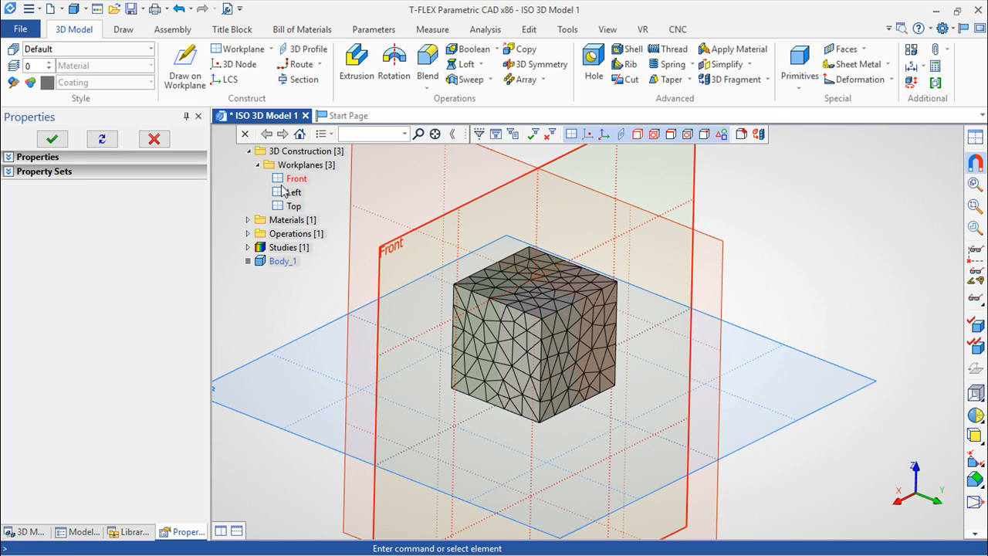
{"action": "left_click", "coordinate": [274, 263]}
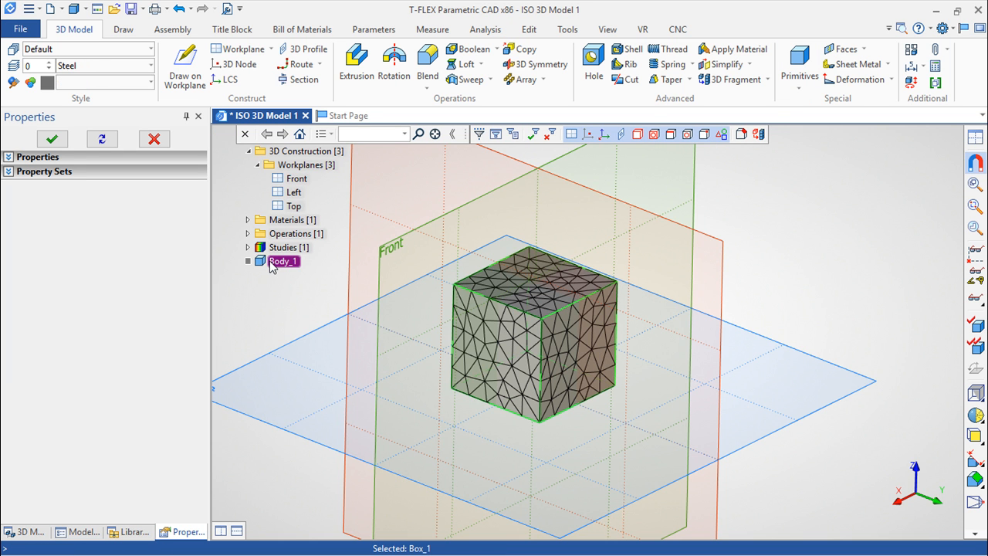
{"action": "double_click", "coordinate": [278, 262]}
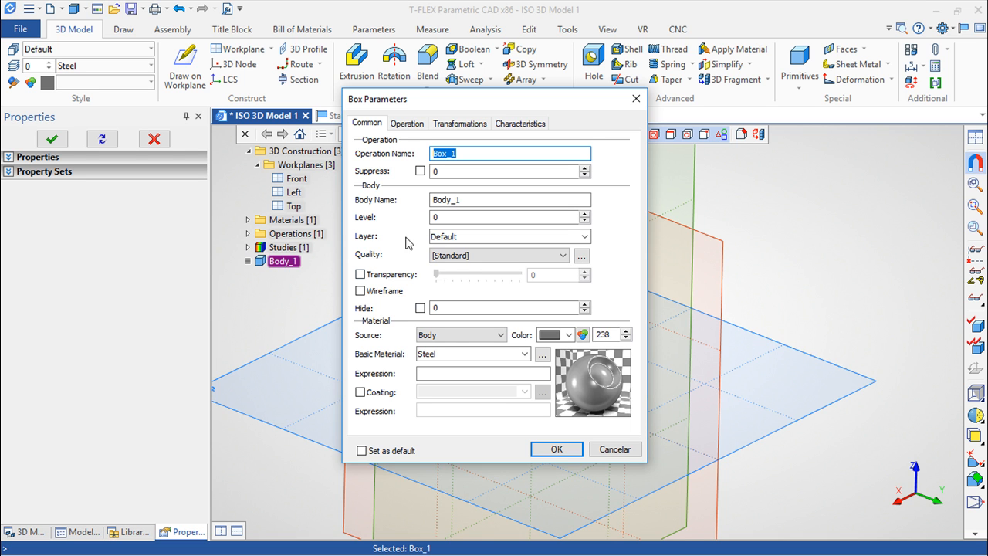
{"action": "left_click", "coordinate": [525, 353]}
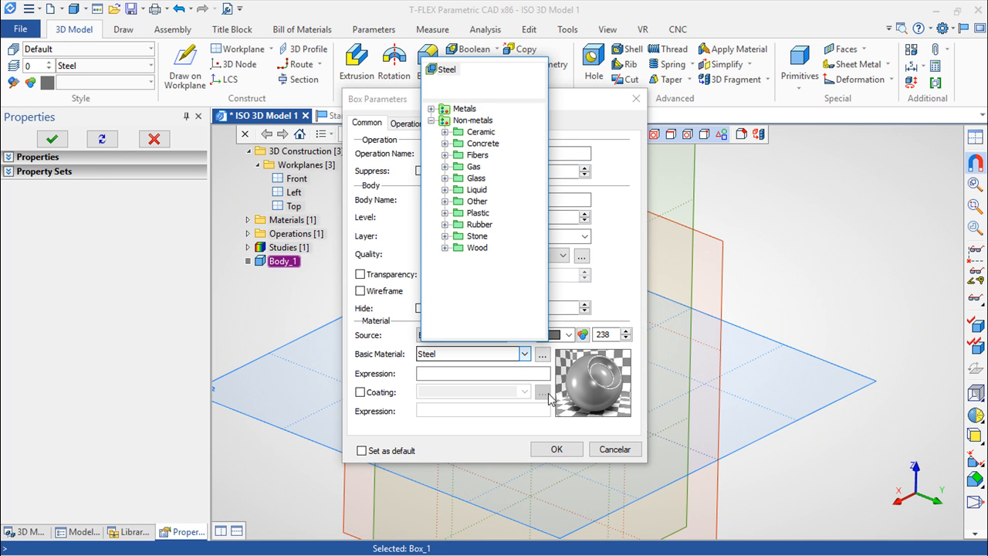
{"action": "left_click", "coordinate": [613, 449]}
{"action": "left_click", "coordinate": [613, 449]}
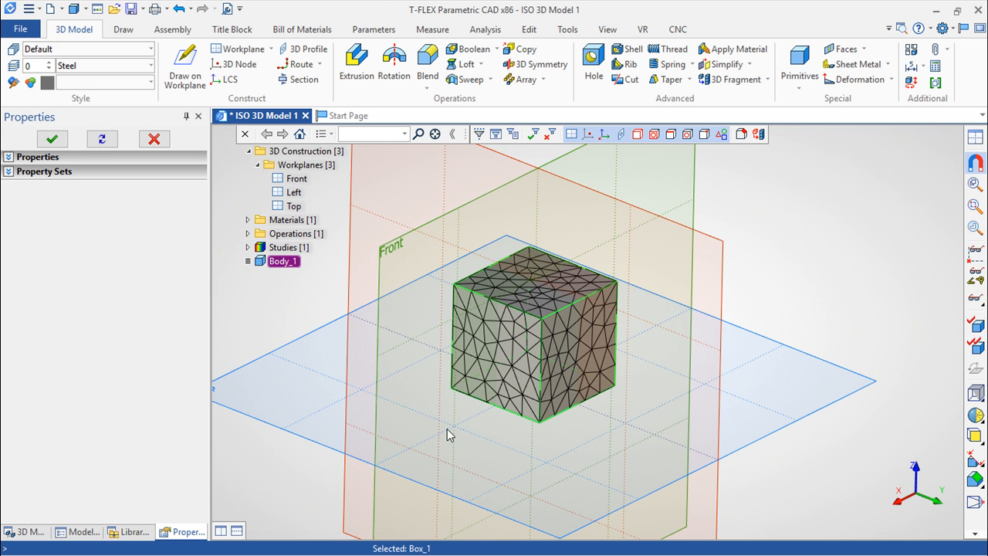
Step: Try defining the study material of Body_1 within the study as Silicon from the non-metals group Other
{"action": "left_click", "coordinate": [486, 29]}
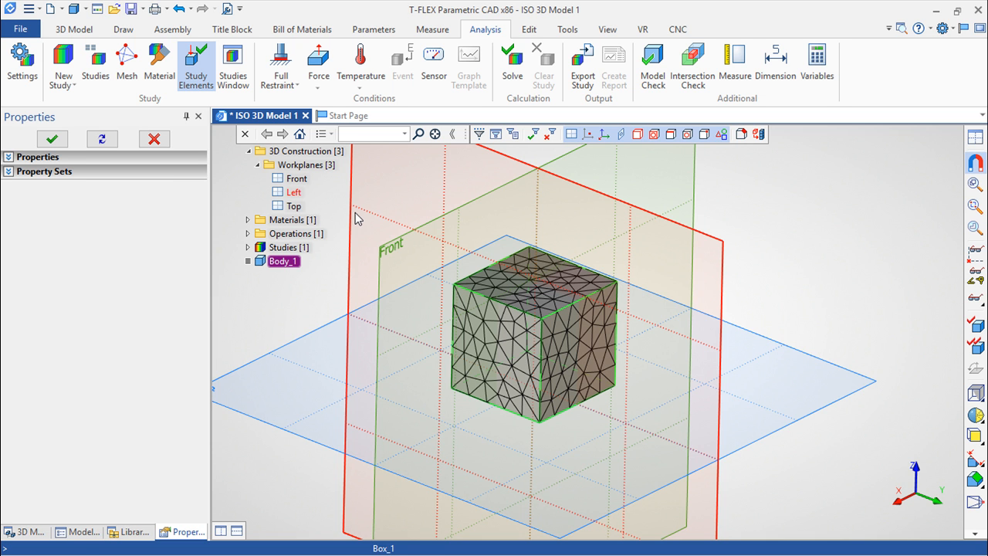
{"action": "left_click", "coordinate": [160, 65]}
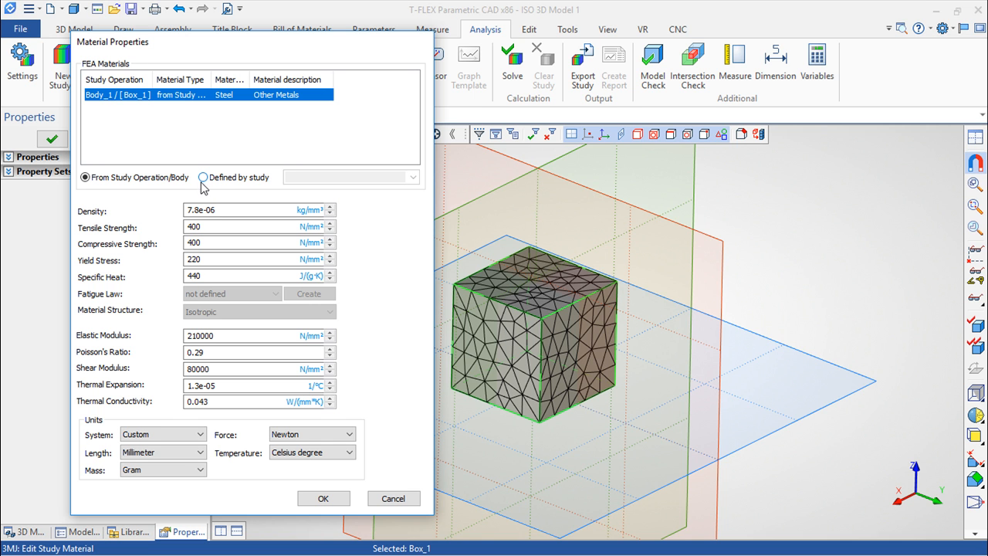
{"action": "left_click", "coordinate": [206, 182]}
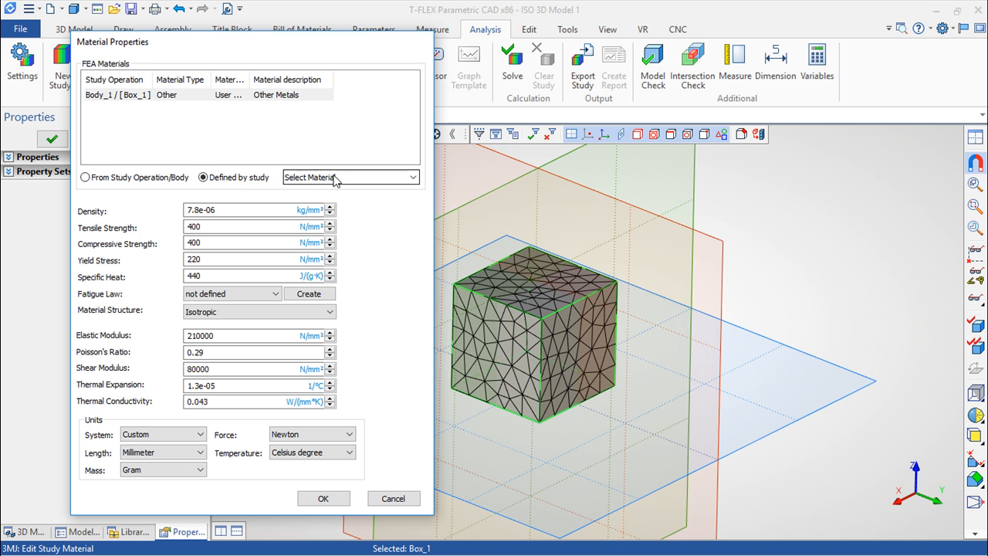
{"action": "left_click", "coordinate": [414, 177]}
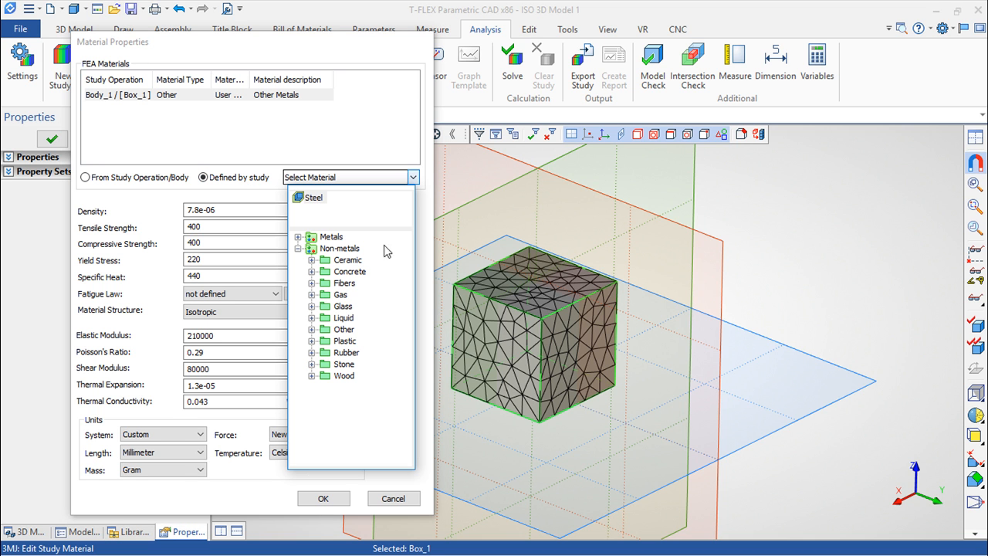
{"action": "left_click", "coordinate": [312, 330]}
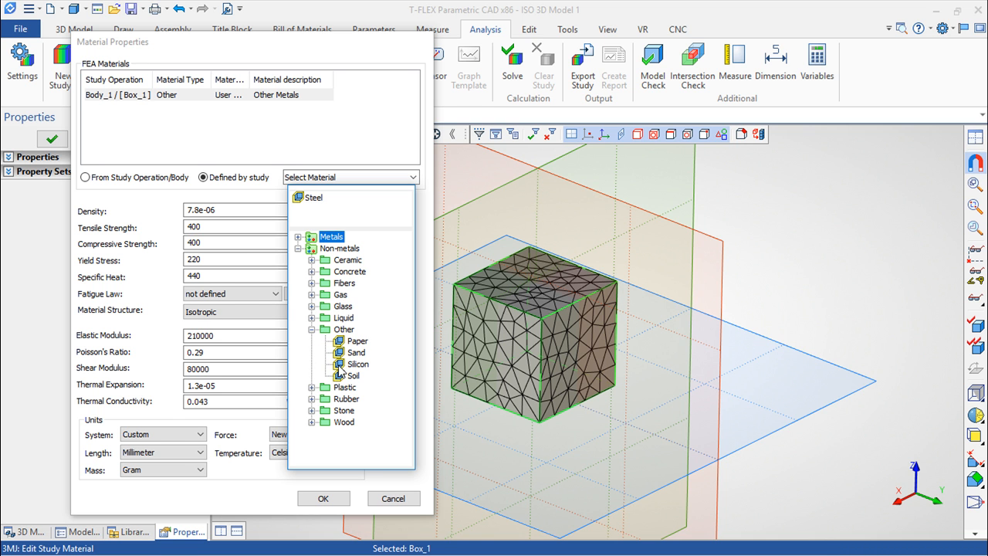
{"action": "left_click", "coordinate": [343, 364]}
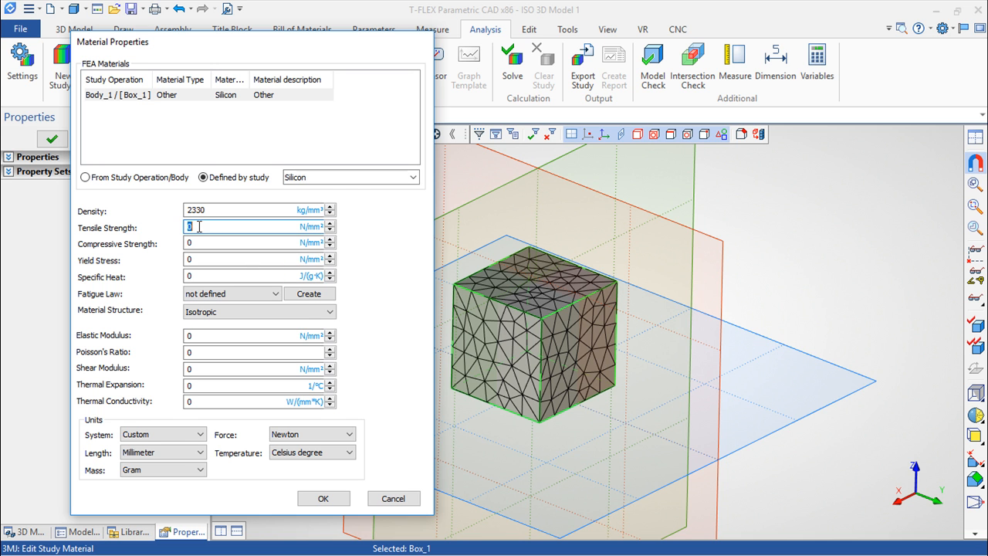
Step: Try Ceramic from the non-metals library as the study-defined material of Body_1
{"action": "left_click", "coordinate": [412, 177]}
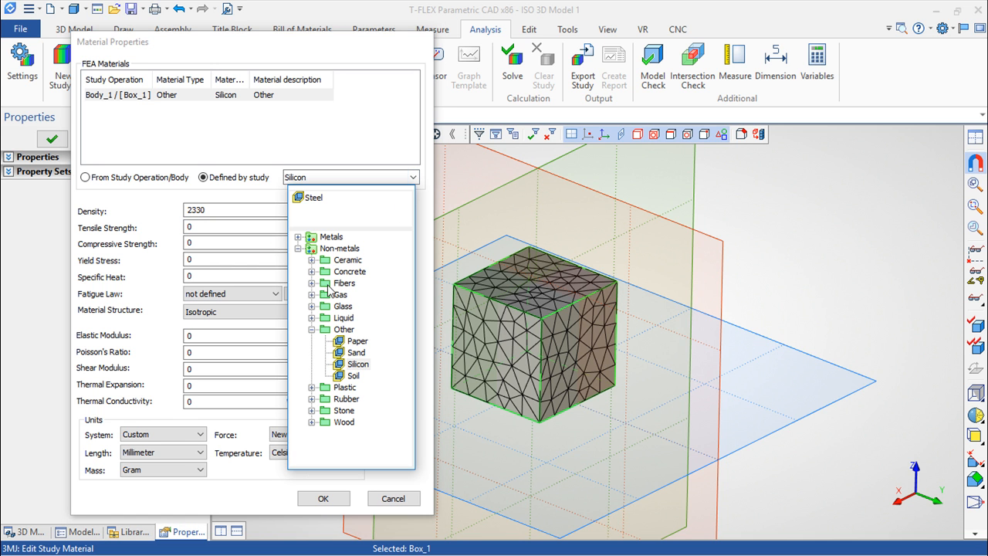
{"action": "left_click", "coordinate": [313, 261]}
{"action": "left_click", "coordinate": [339, 273]}
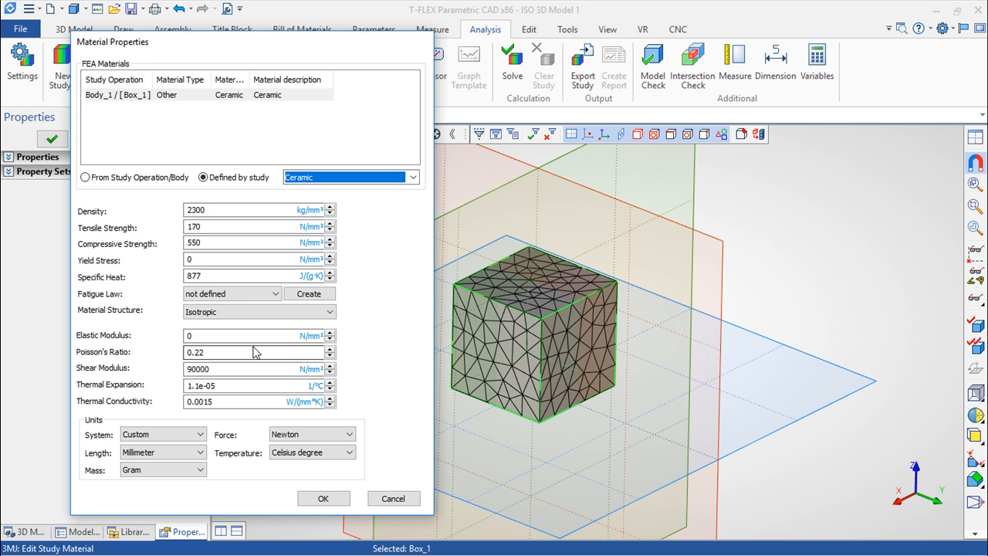
Step: Review the material structure and fatigue law options of the study material, and discard the material changes
{"action": "left_click", "coordinate": [330, 312]}
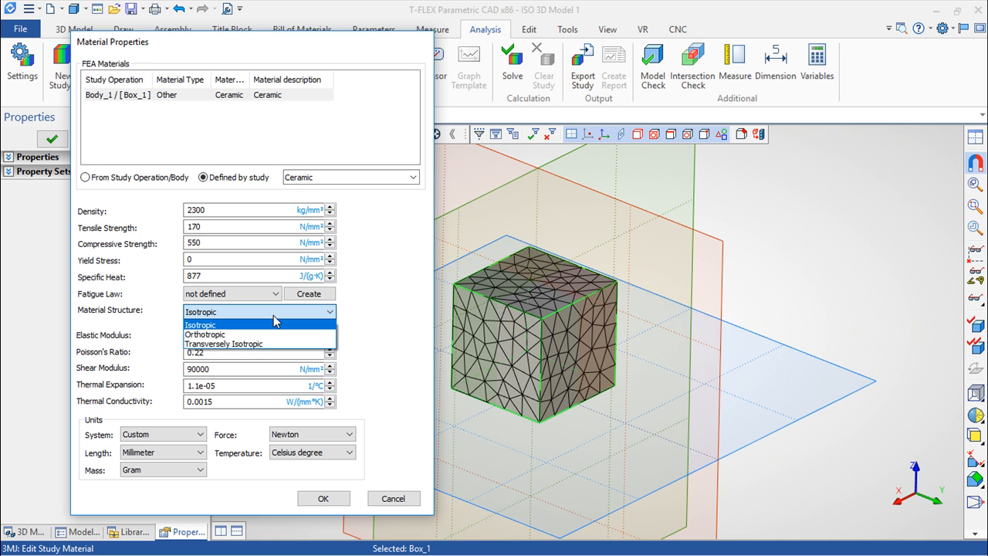
{"action": "left_click", "coordinate": [386, 302]}
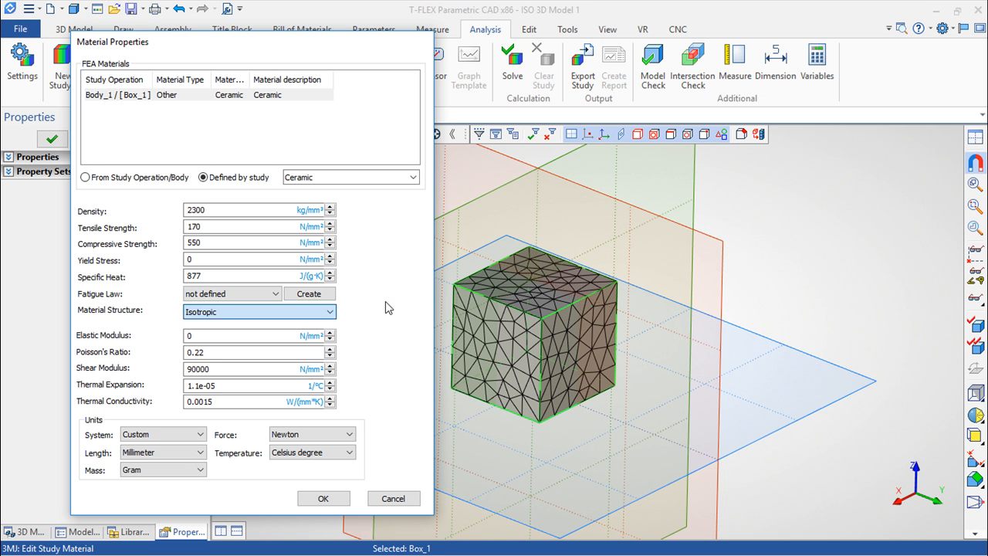
{"action": "left_click", "coordinate": [276, 293]}
{"action": "left_click", "coordinate": [272, 307]}
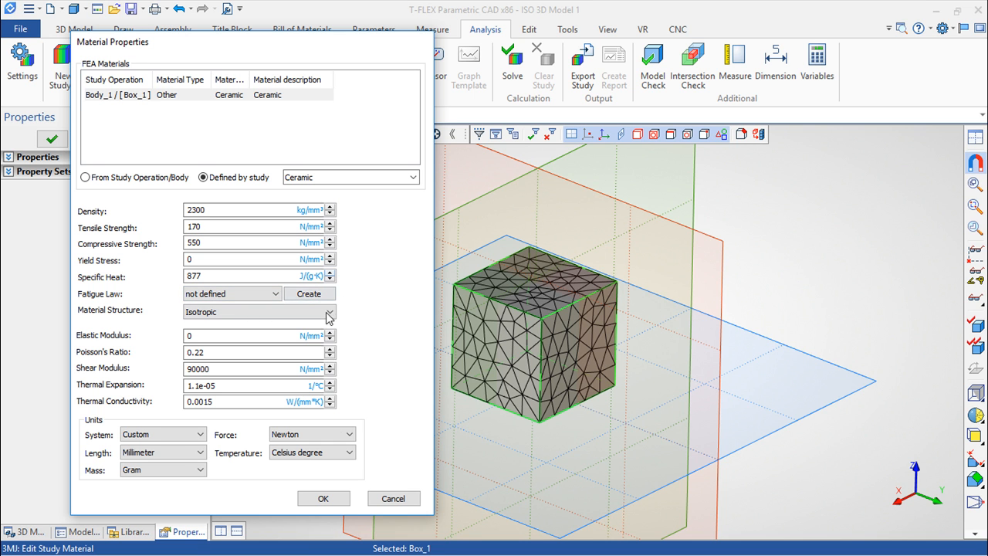
{"action": "left_click", "coordinate": [385, 497]}
{"action": "left_click", "coordinate": [392, 499]}
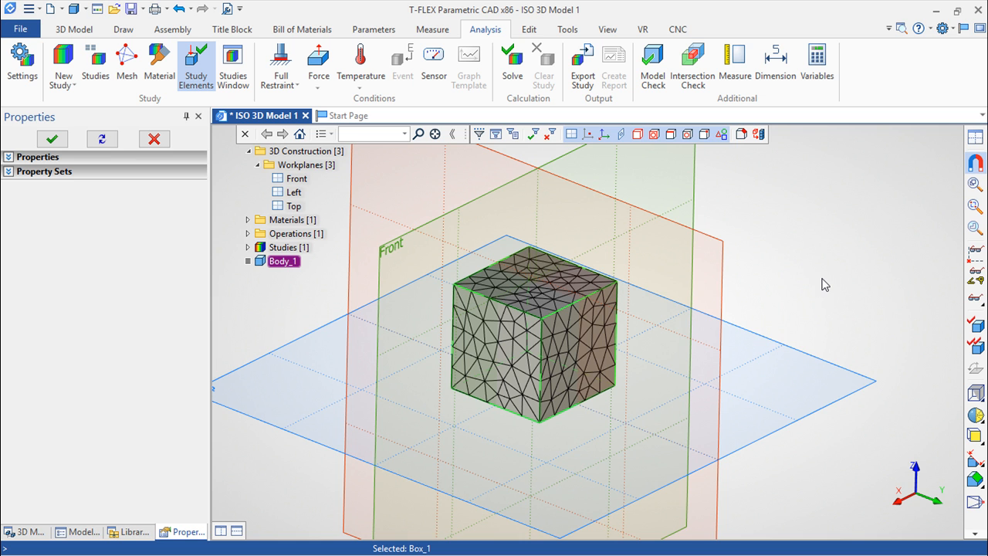